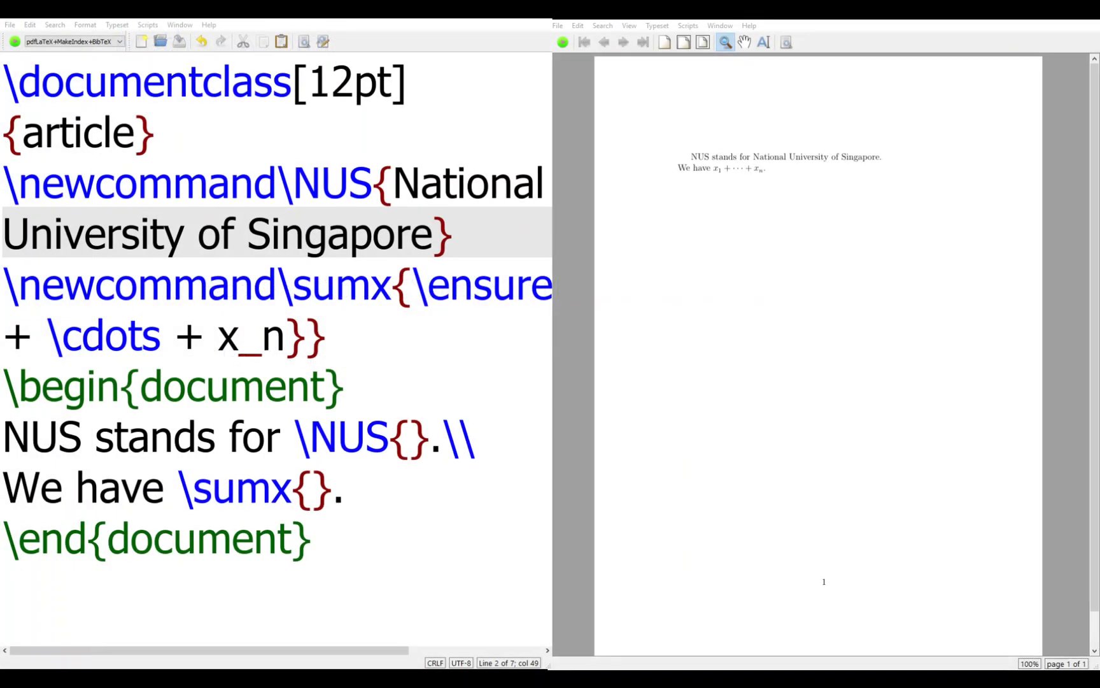
Step: Typeset the document, then start a new line after the first sentence for \NUS{} is
{"action": "left_click", "coordinate": [171, 182]}
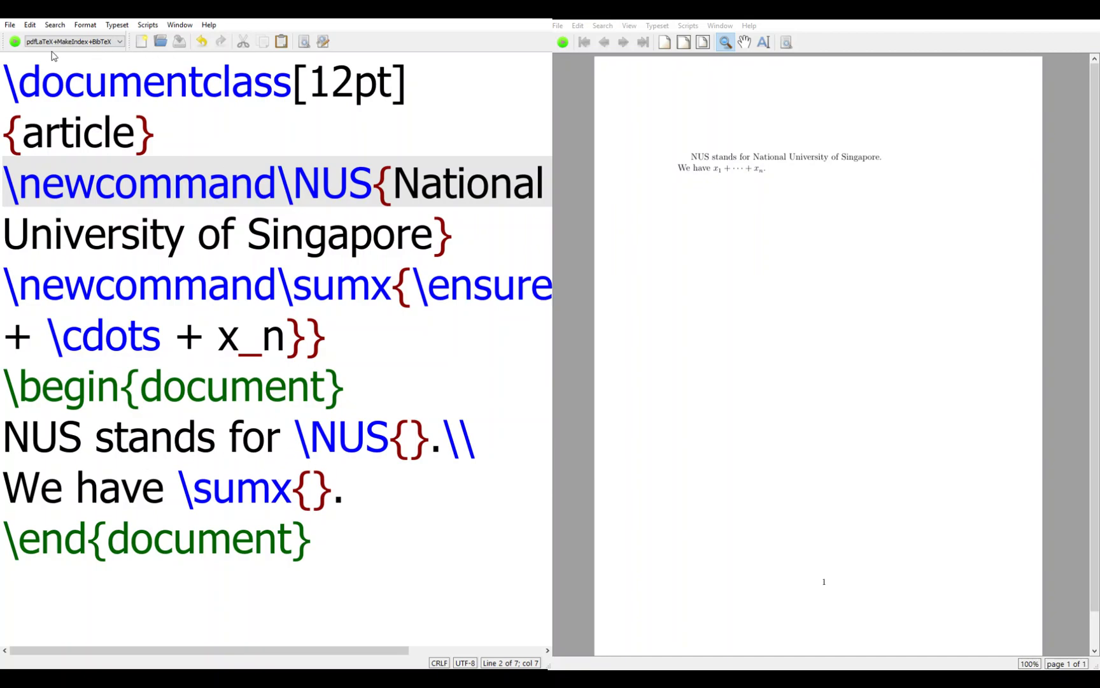
{"action": "left_click", "coordinate": [17, 42]}
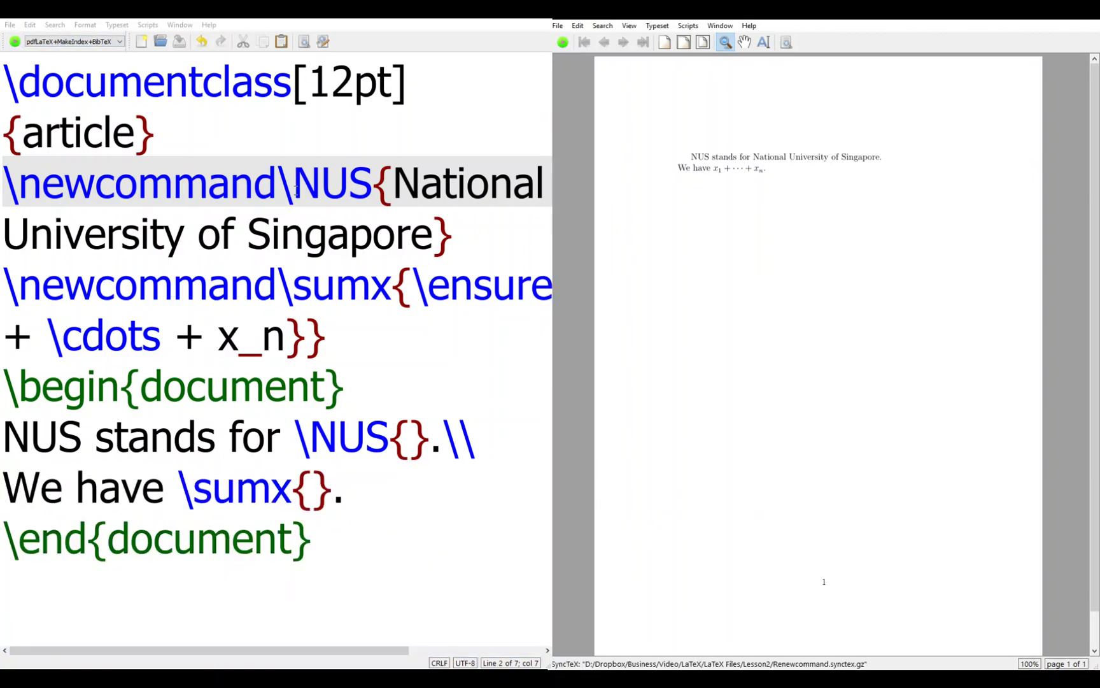
{"action": "left_click", "coordinate": [449, 435]}
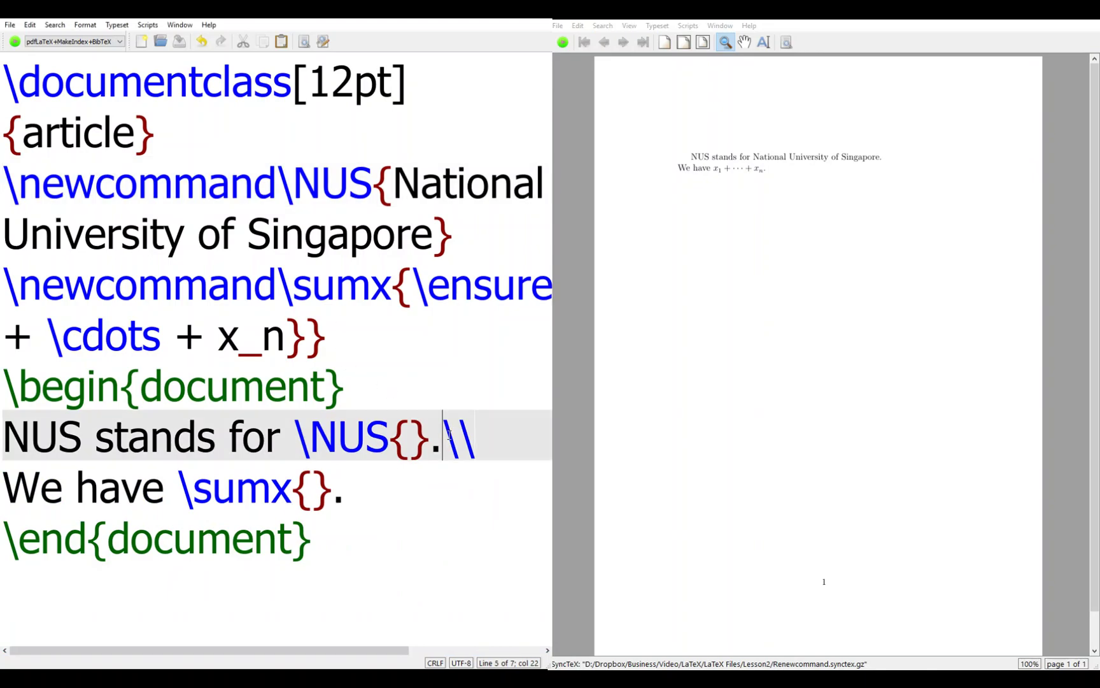
{"action": "key", "text": "Delete"}
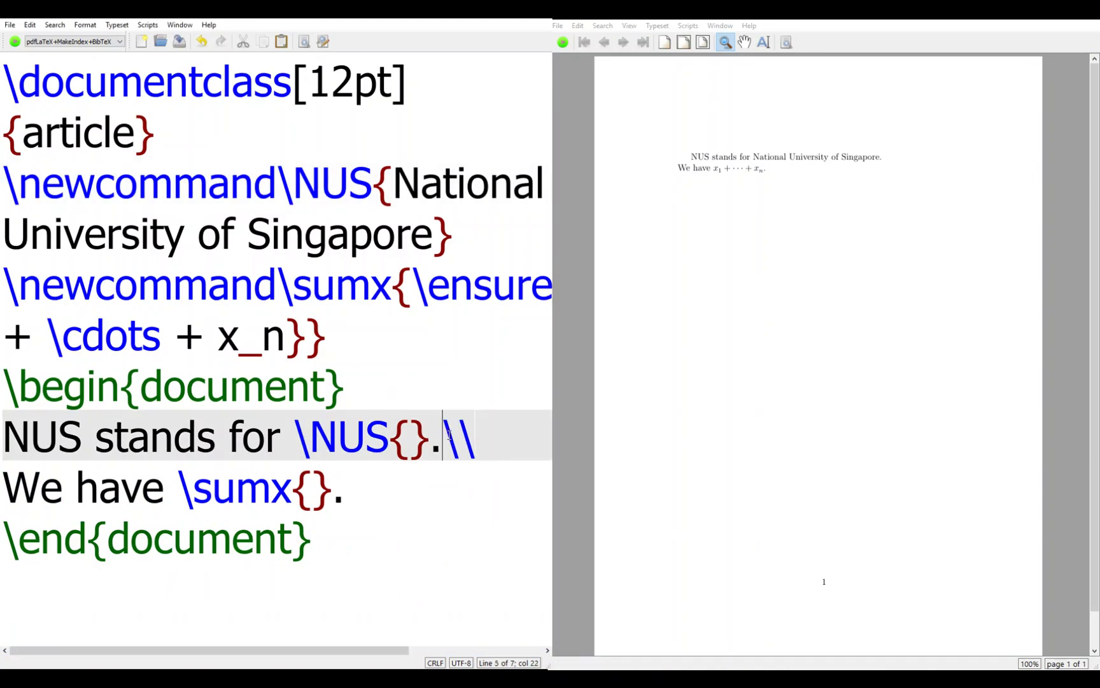
{"action": "key", "text": "Right"}
{"action": "key", "text": "Return"}
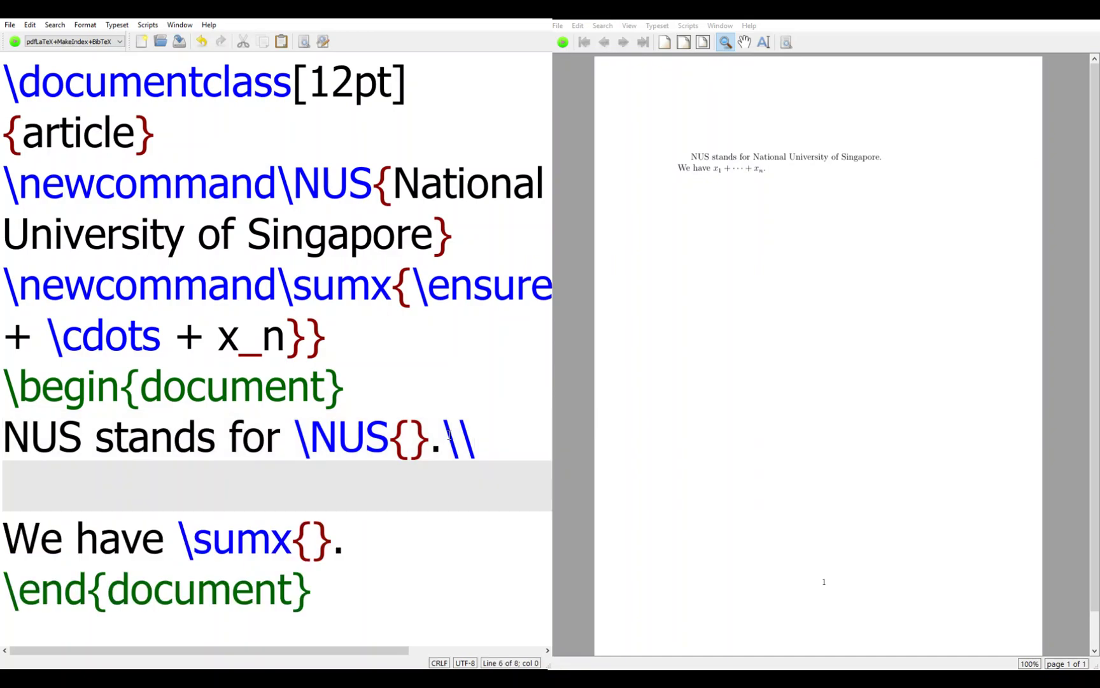
{"action": "type", "text": "\\NUS"}
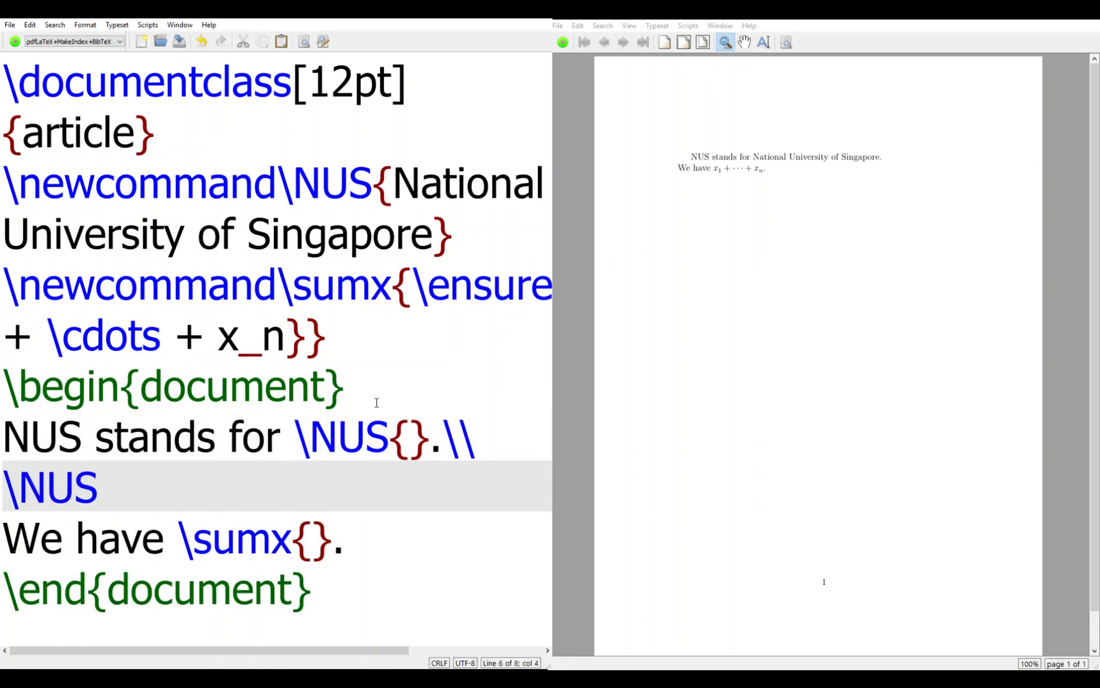
{"action": "type", "text": "P"}
{"action": "key", "text": "BackSpace"}
{"action": "type", "text": "{} is"}
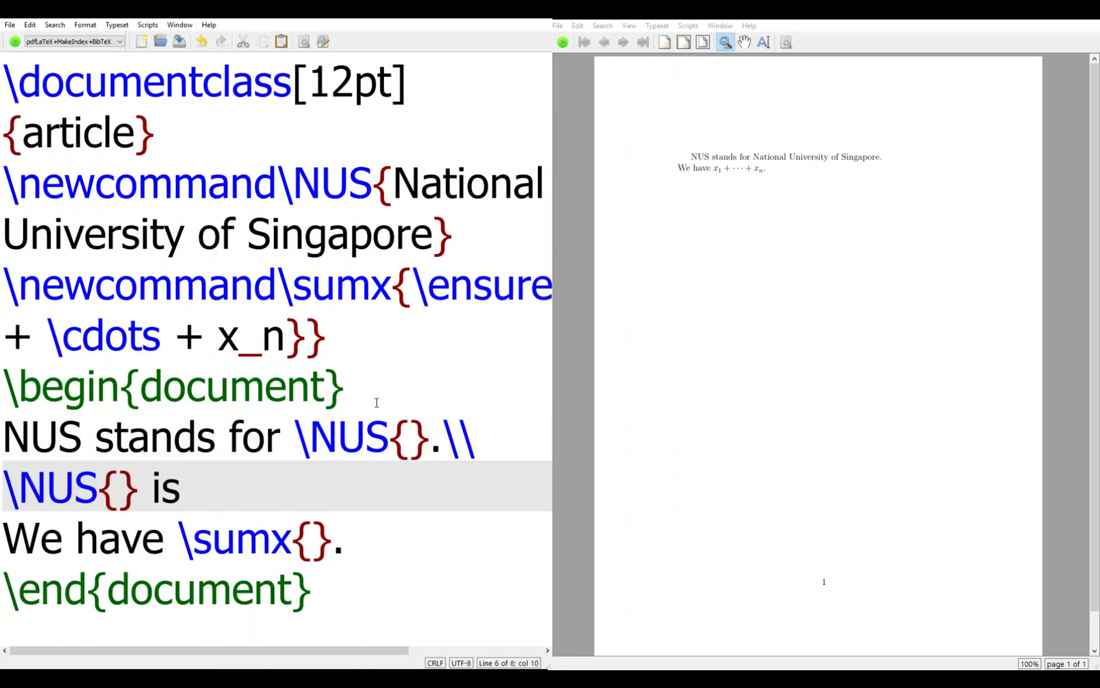
{"action": "type", "text": " in Singapore."}
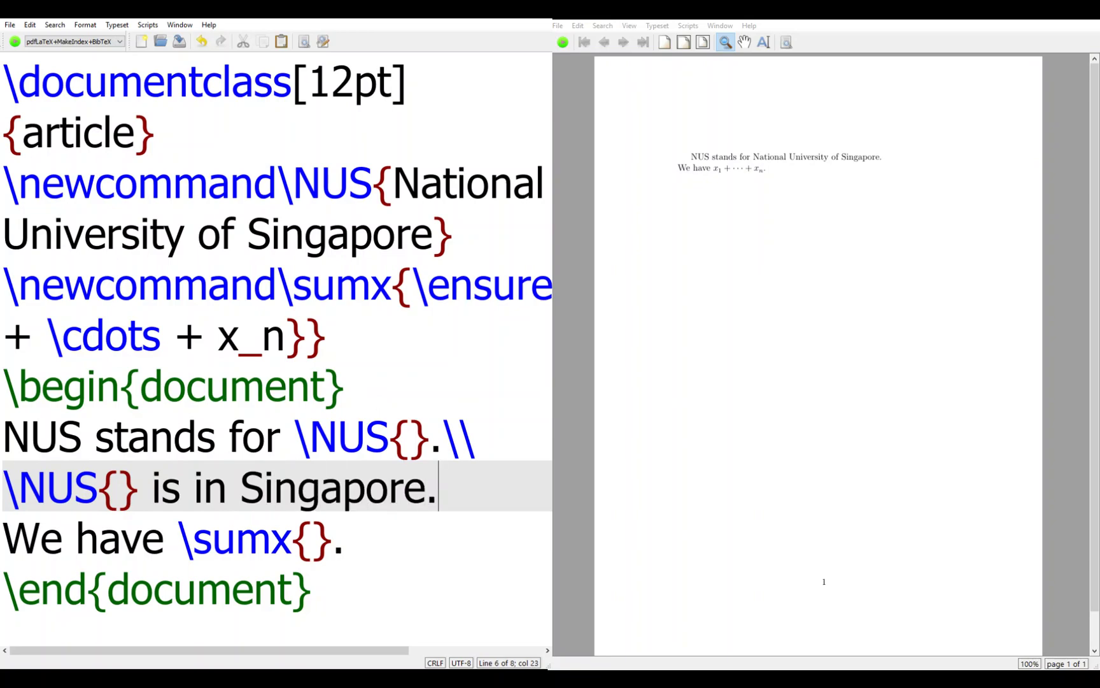
Step: Typeset the saved file so the PDF reads 'National University of Singapore is in Singapore.'
{"action": "left_click", "coordinate": [16, 42]}
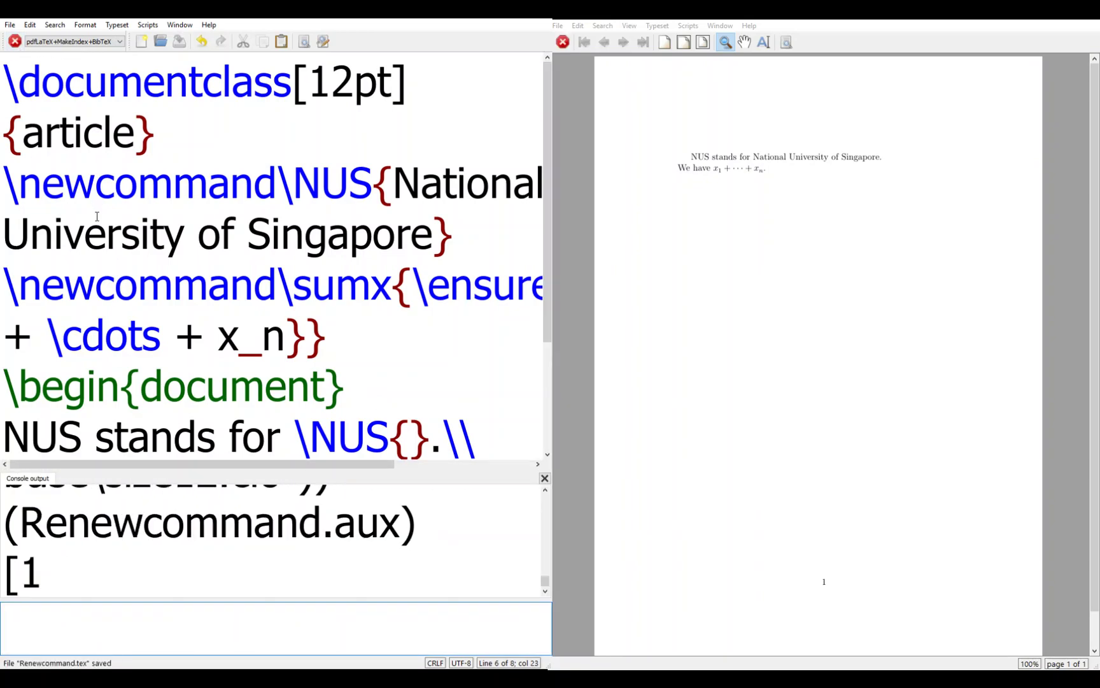